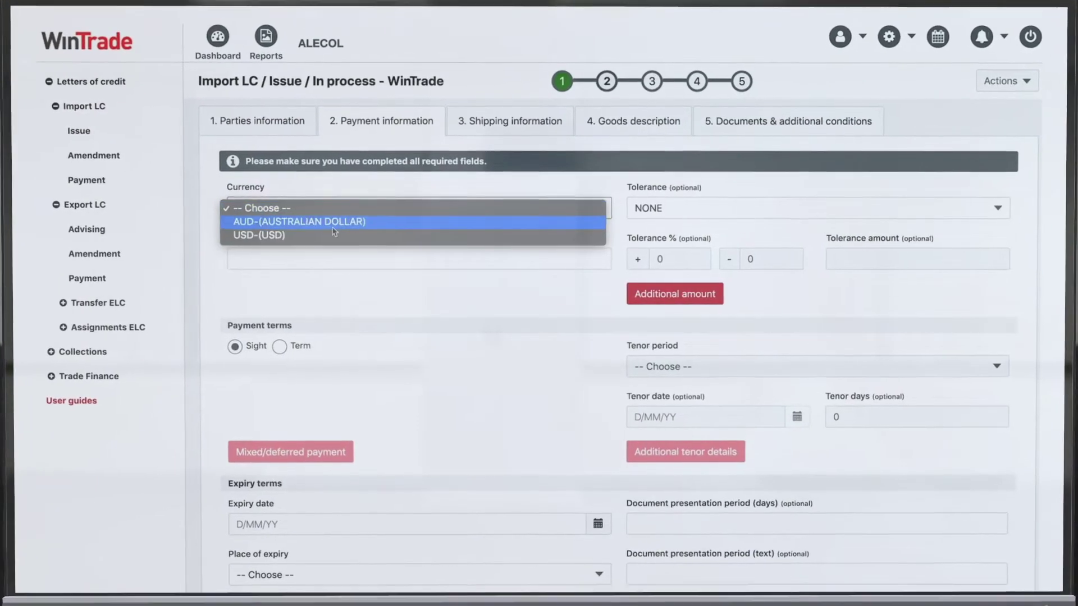
Set the letter of credit and payment currency to USD, visiting the Export LC list
{"action": "left_click", "coordinate": [333, 234]}
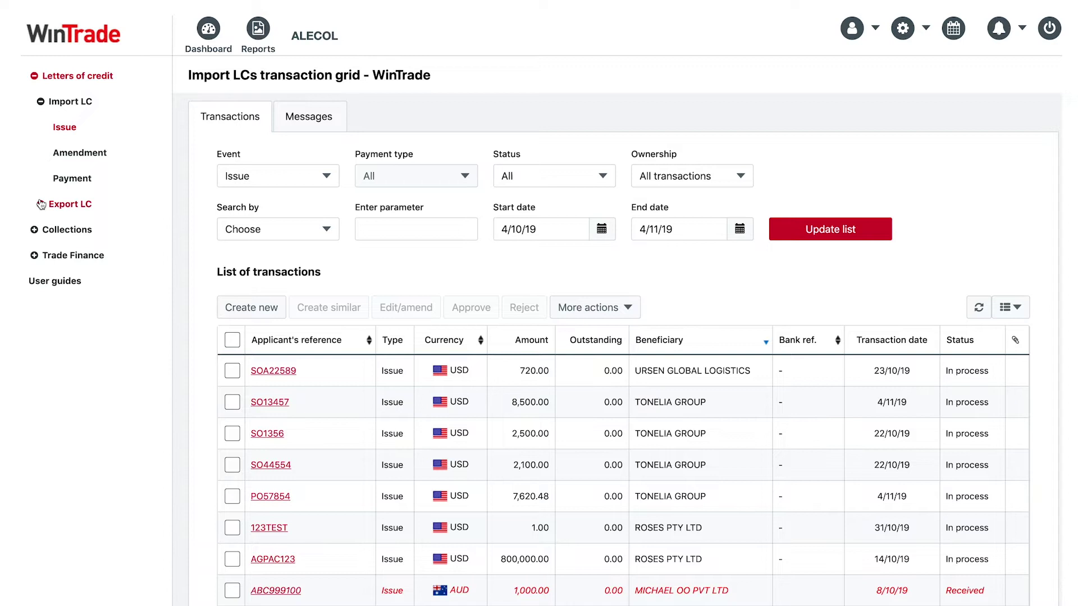
{"action": "left_click", "coordinate": [41, 205]}
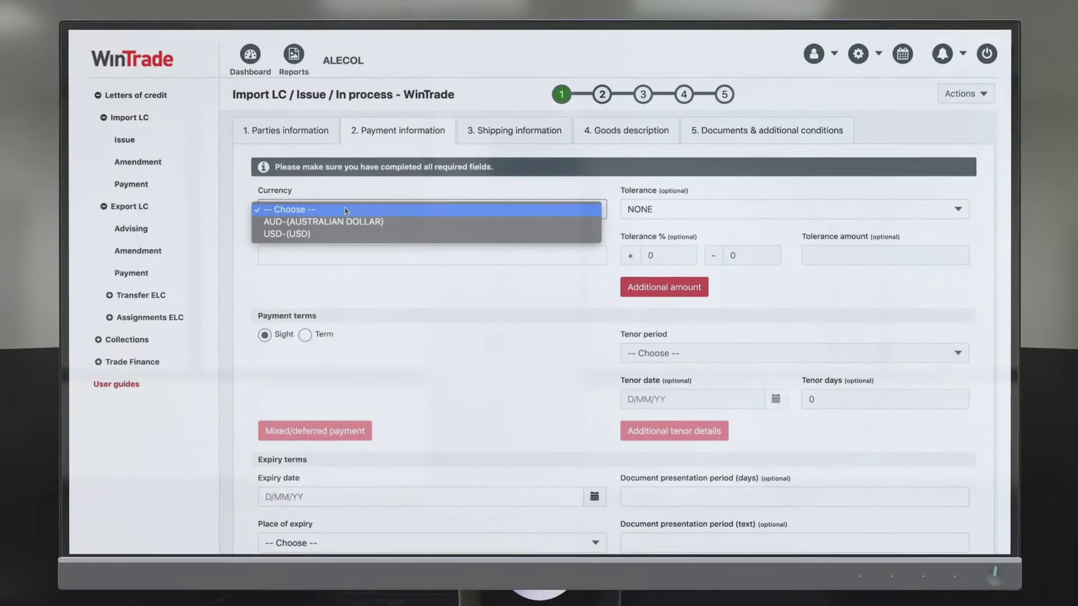
{"action": "left_click", "coordinate": [303, 232]}
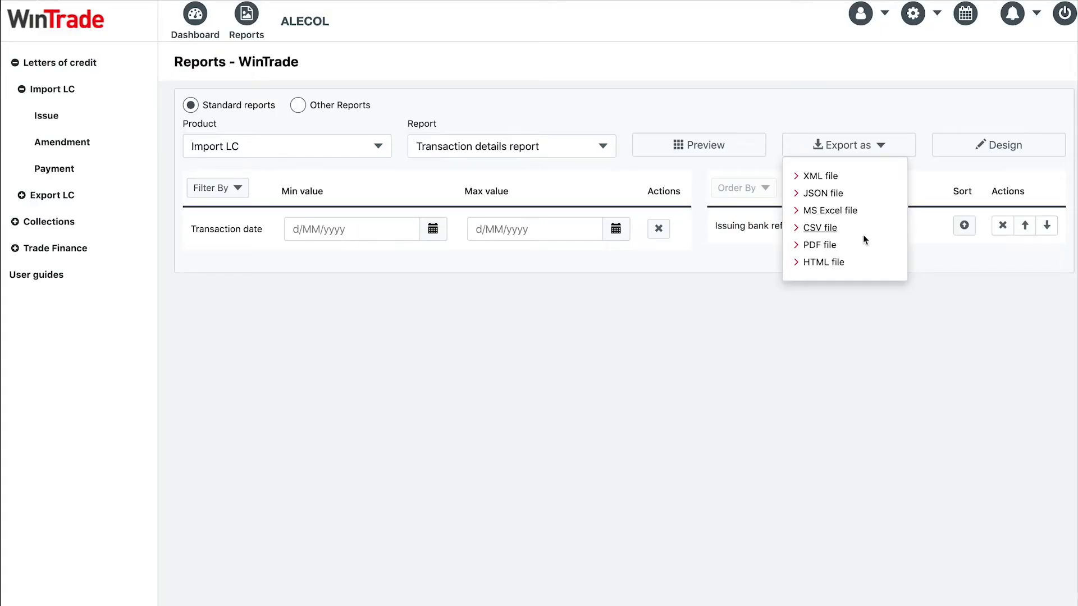
Export the Import LC transaction details report as a PDF file
{"action": "left_click", "coordinate": [818, 245]}
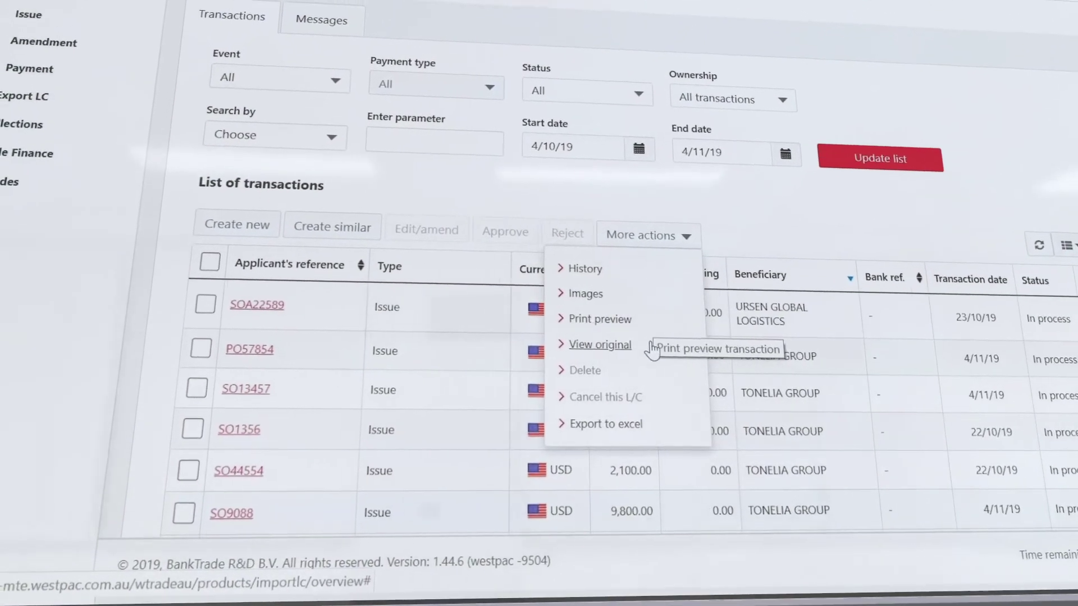
View the transaction's original details, then create a new Outgoing Collections Issue
{"action": "left_click", "coordinate": [587, 345]}
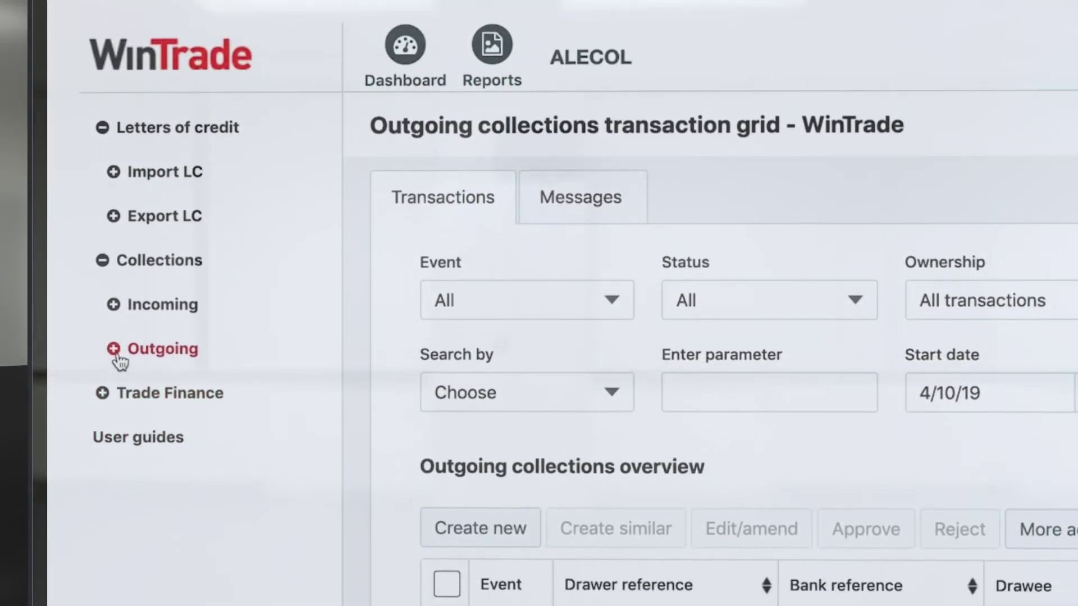
{"action": "left_click", "coordinate": [126, 393]}
{"action": "left_click", "coordinate": [154, 308]}
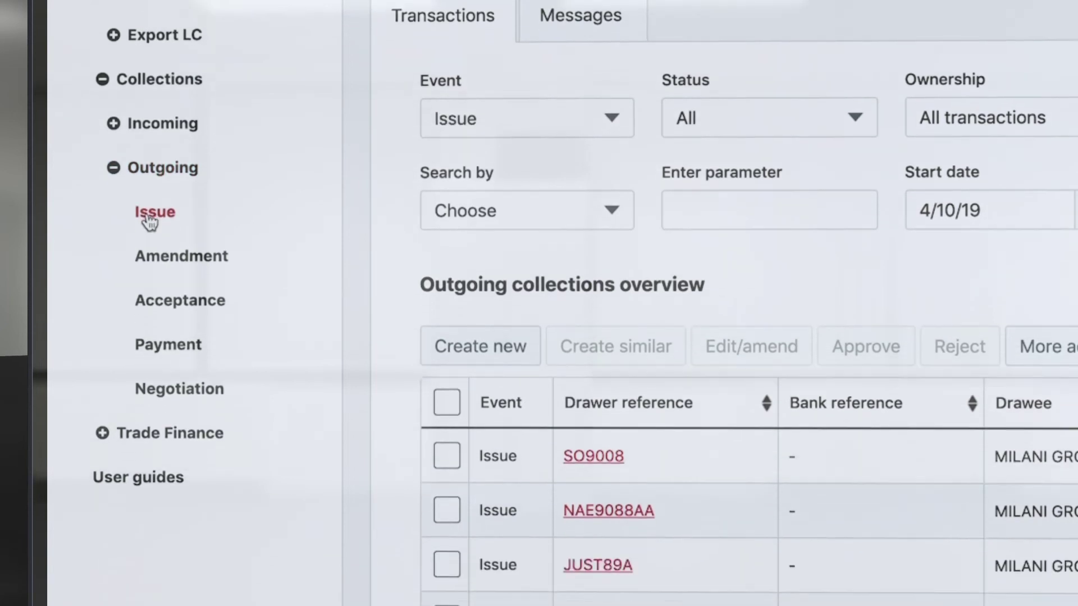
{"action": "left_click", "coordinate": [454, 263]}
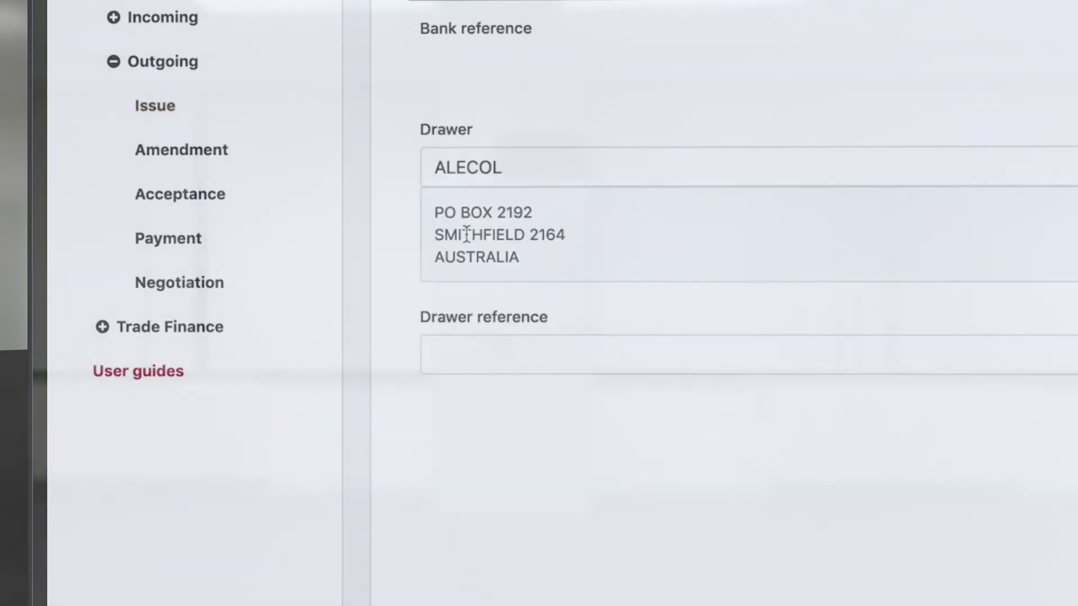